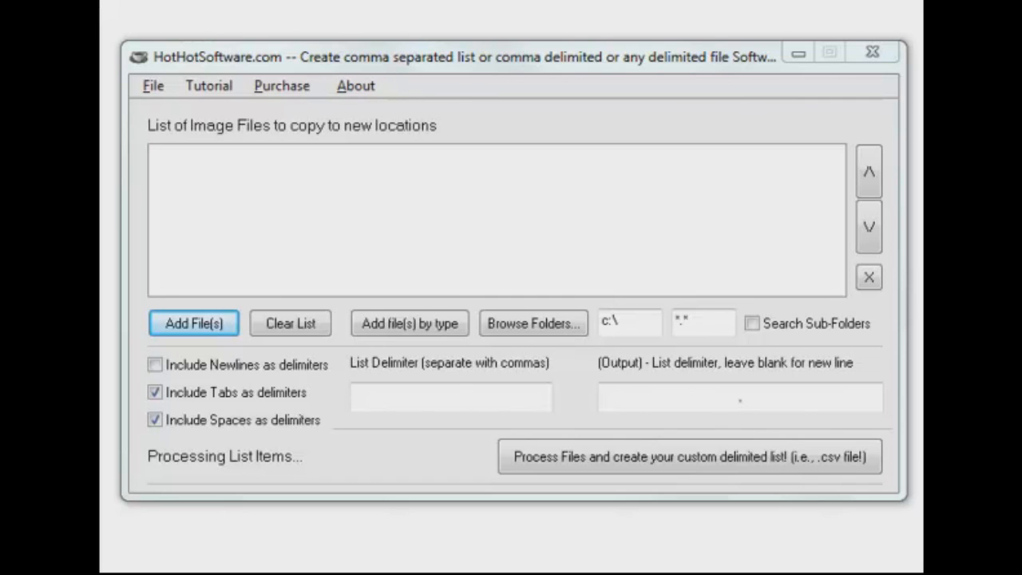
Step: From Add File(s), preview WordTest's word lines in Notepad and close it
{"action": "left_click", "coordinate": [193, 323]}
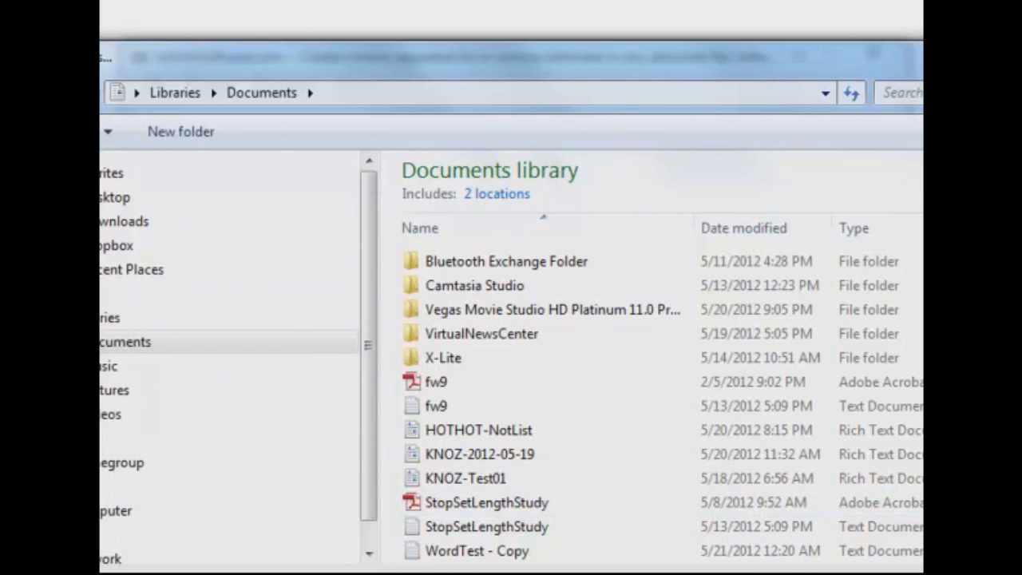
{"action": "scroll", "coordinate": [479, 519], "scroll_direction": "down", "scroll_amount": 1}
{"action": "left_click", "coordinate": [452, 551]}
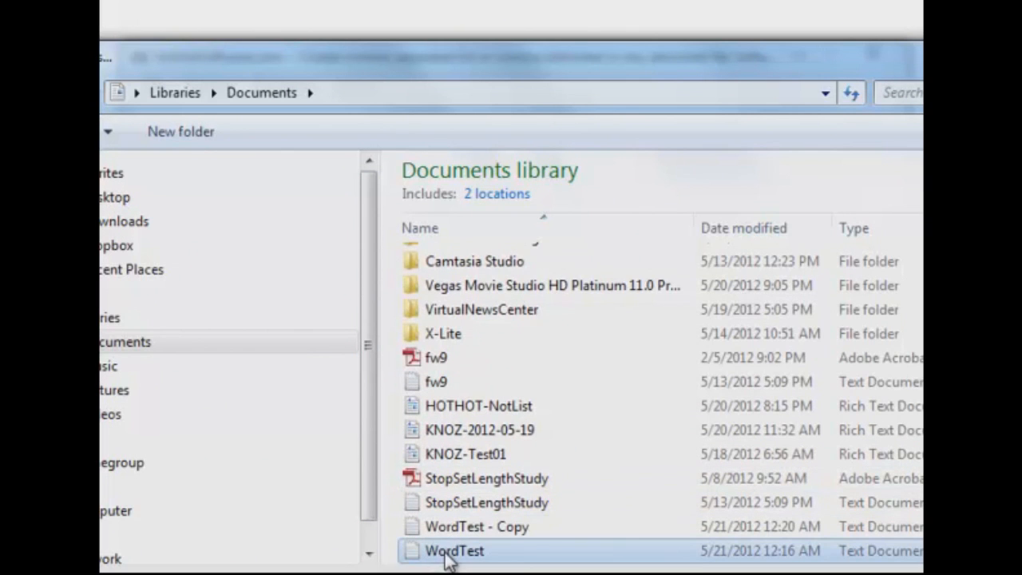
{"action": "double_click", "coordinate": [452, 551]}
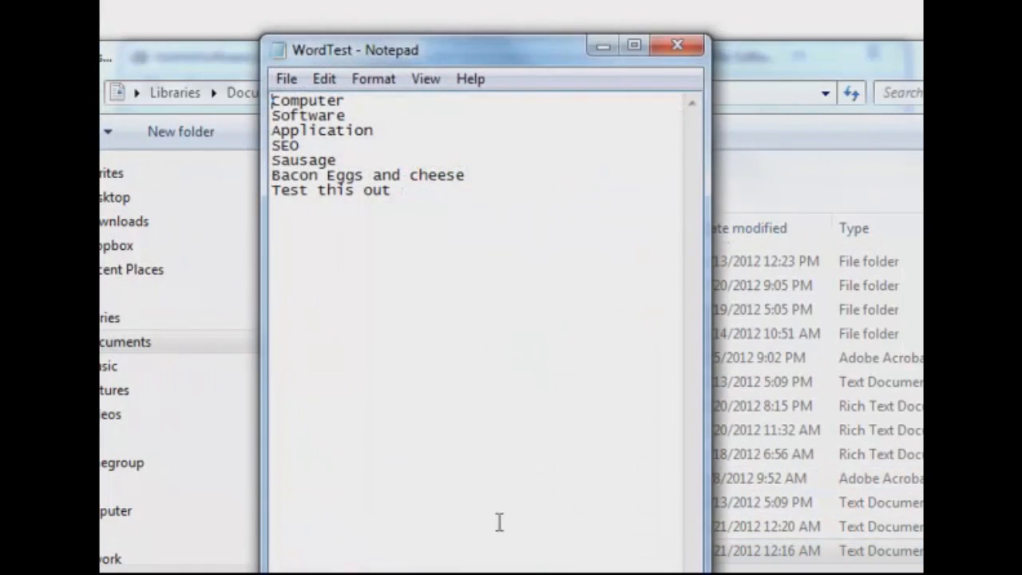
{"action": "left_click_drag", "start_coordinate": [458, 39], "coordinate": [469, 55]}
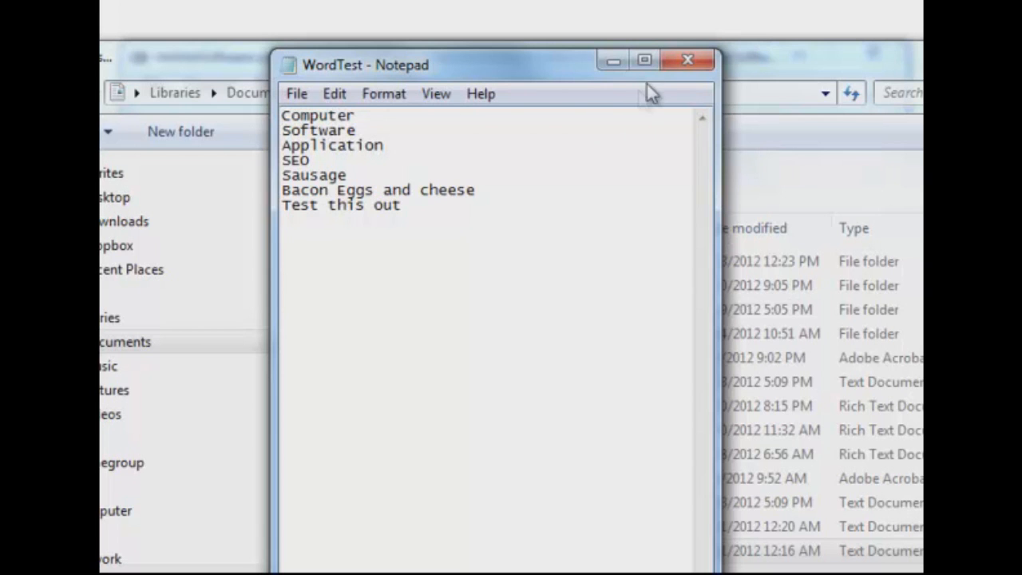
{"action": "left_click", "coordinate": [690, 58]}
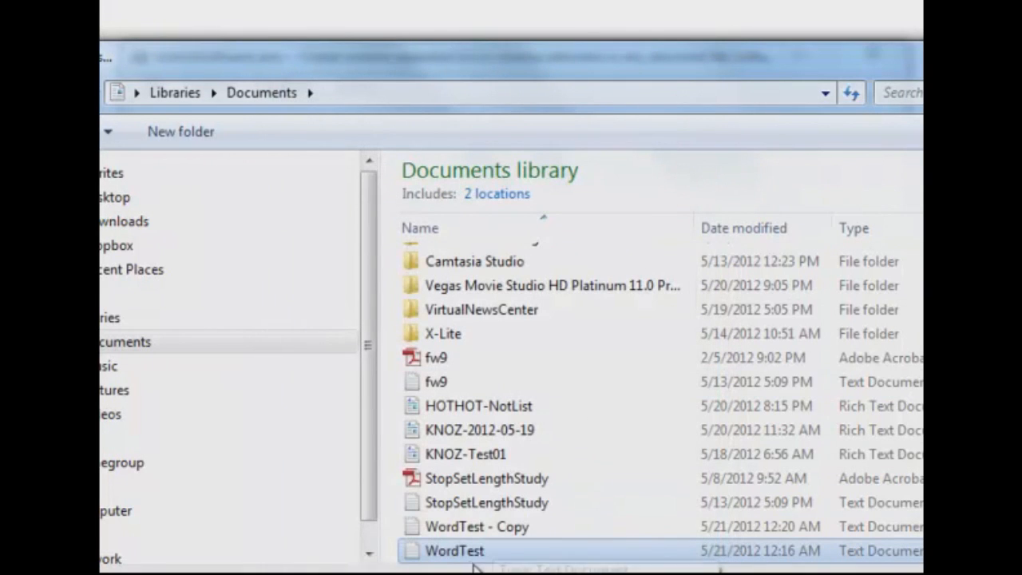
Step: Preview WordTest - Copy's seven word lines in Notepad and close it
{"action": "left_click", "coordinate": [463, 528]}
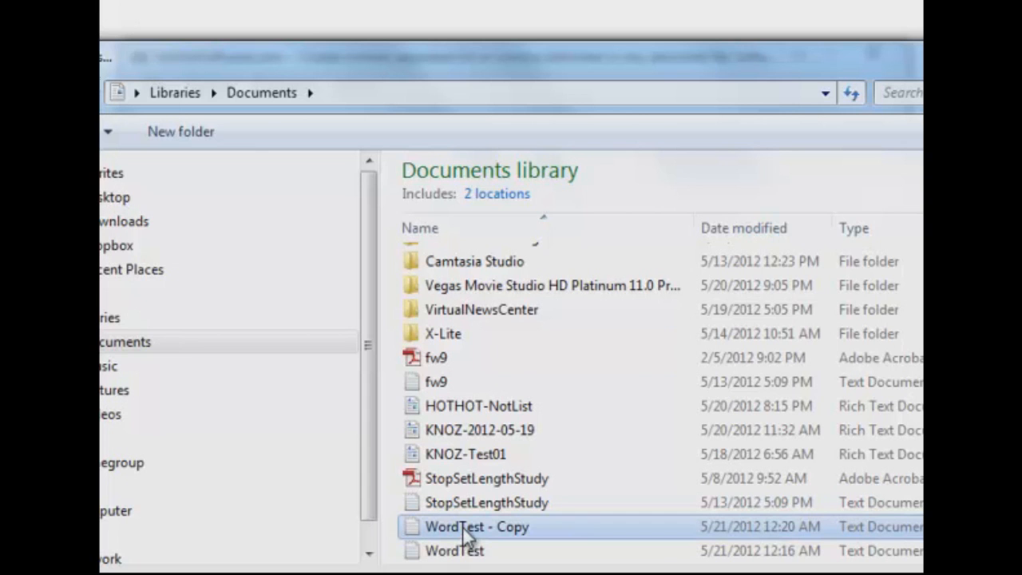
{"action": "double_click", "coordinate": [463, 526]}
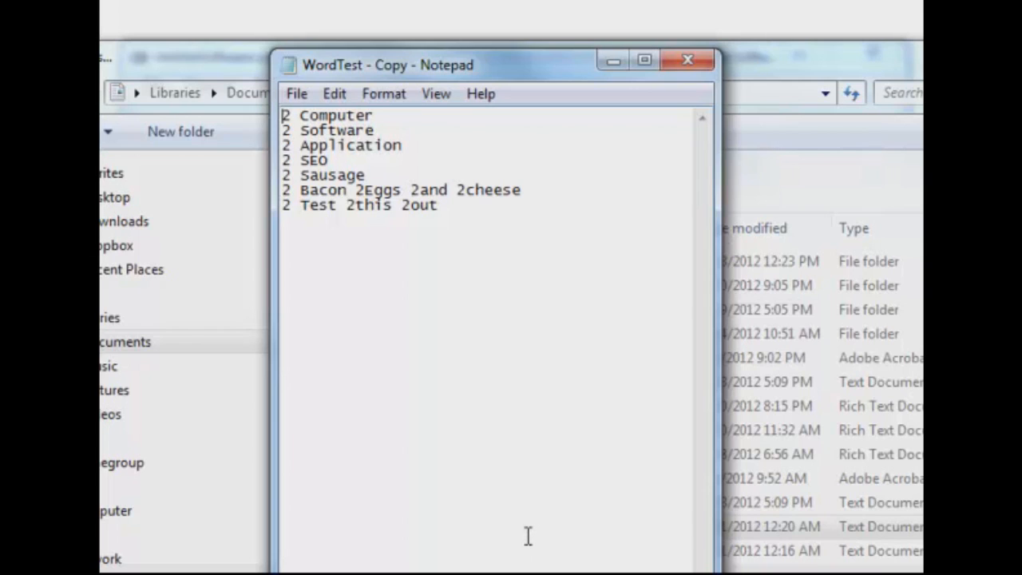
{"action": "left_click", "coordinate": [689, 60]}
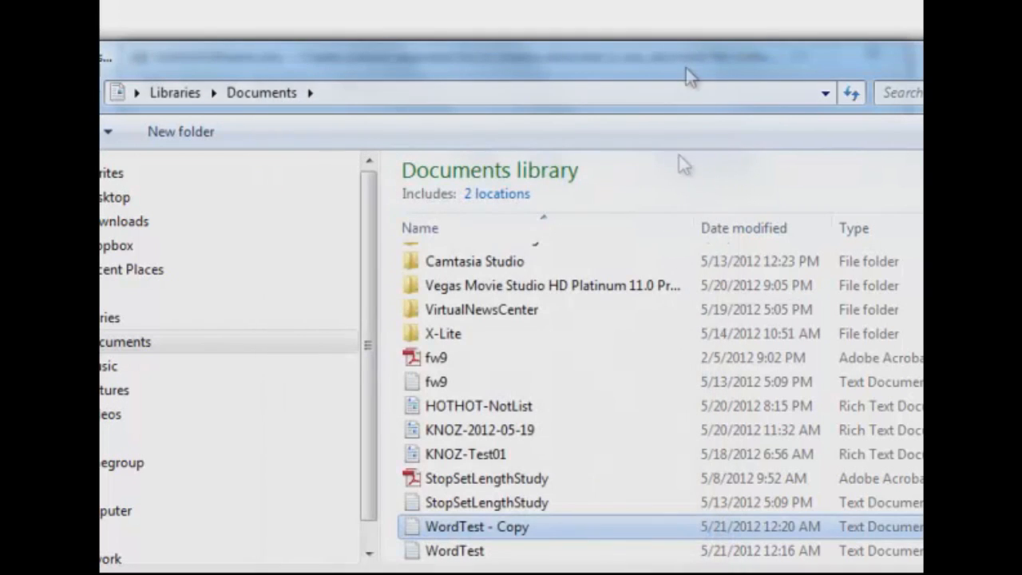
Step: Add WordTest.txt and WordTest - Copy.txt to the file list and select the output delimiter field
{"action": "left_click", "coordinate": [457, 550]}
{"action": "left_click", "coordinate": [463, 531], "text": "ctrl"}
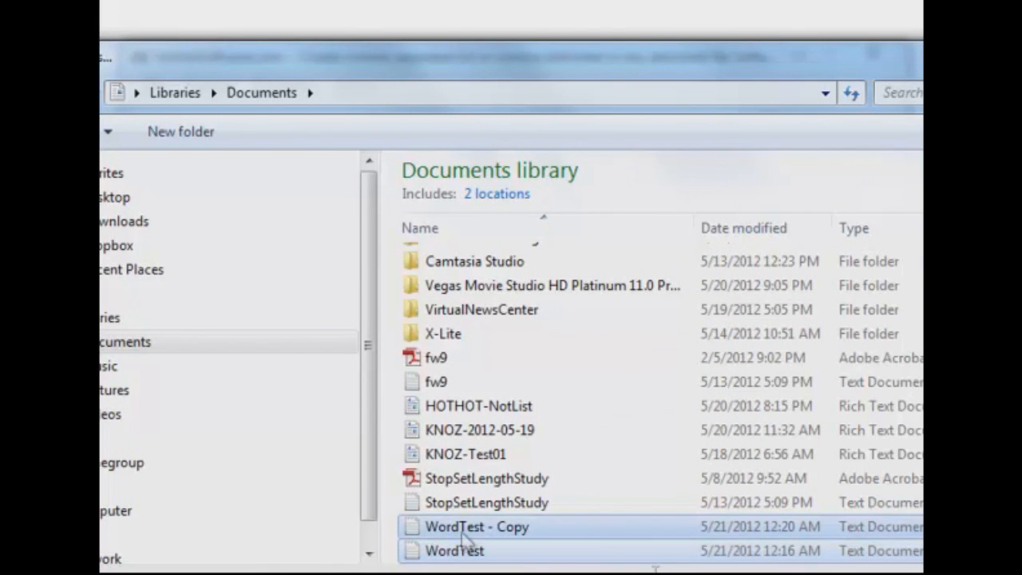
{"action": "key", "text": "Return"}
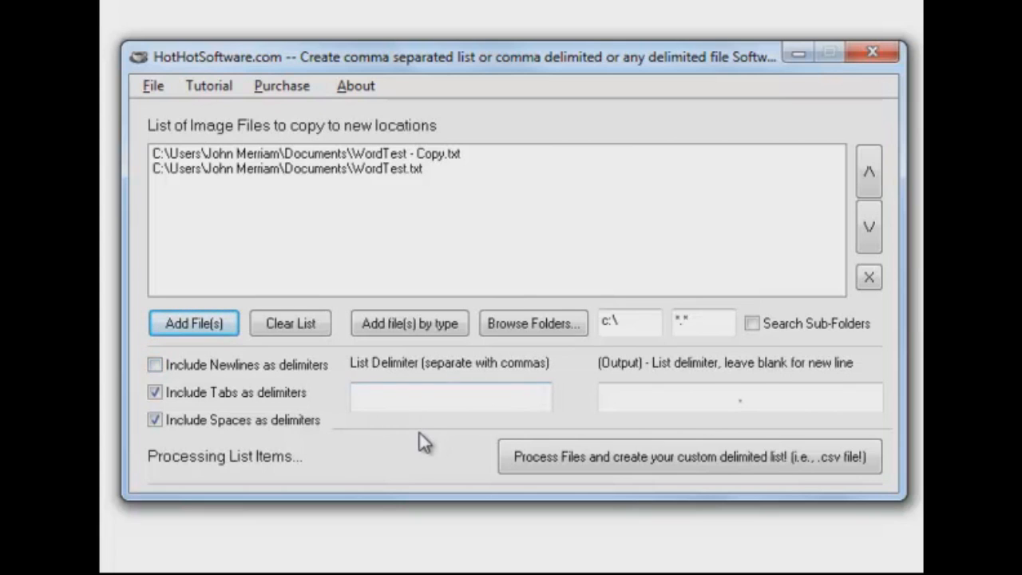
{"action": "left_click", "coordinate": [759, 399]}
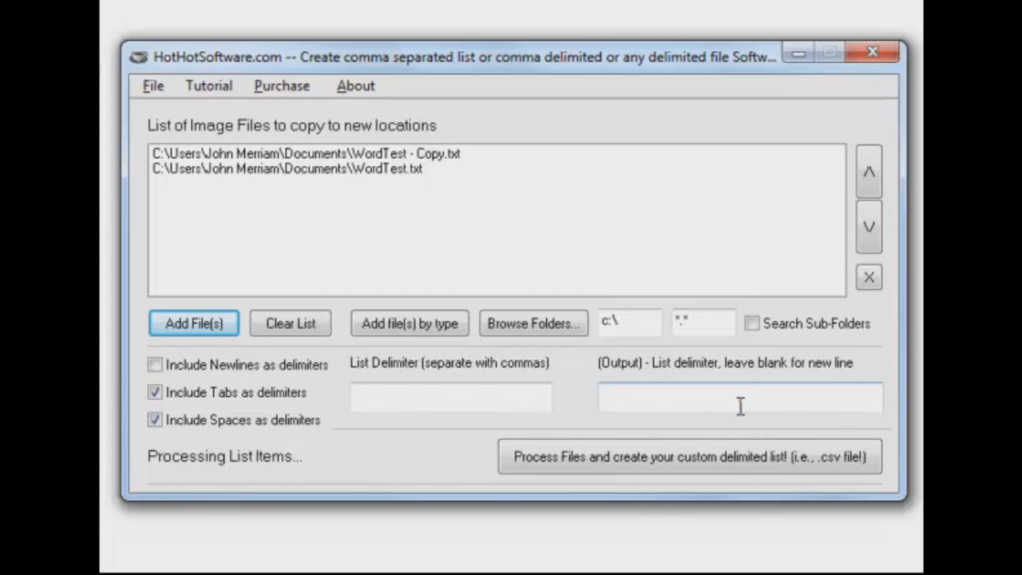
Step: Merge the listed files into output.csv in Documents and dismiss the success message
{"action": "left_click", "coordinate": [649, 449]}
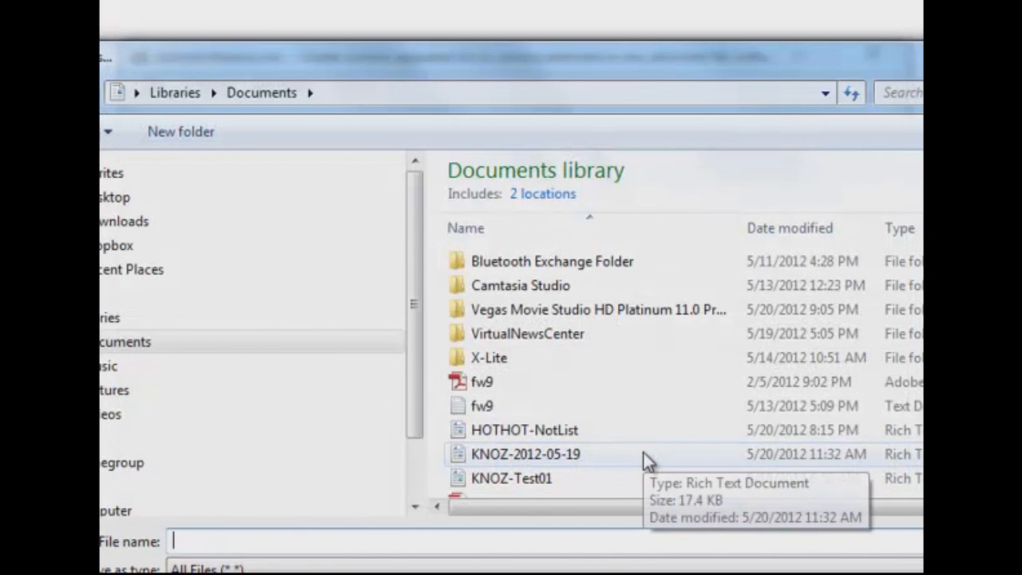
{"action": "type", "text": "outp"}
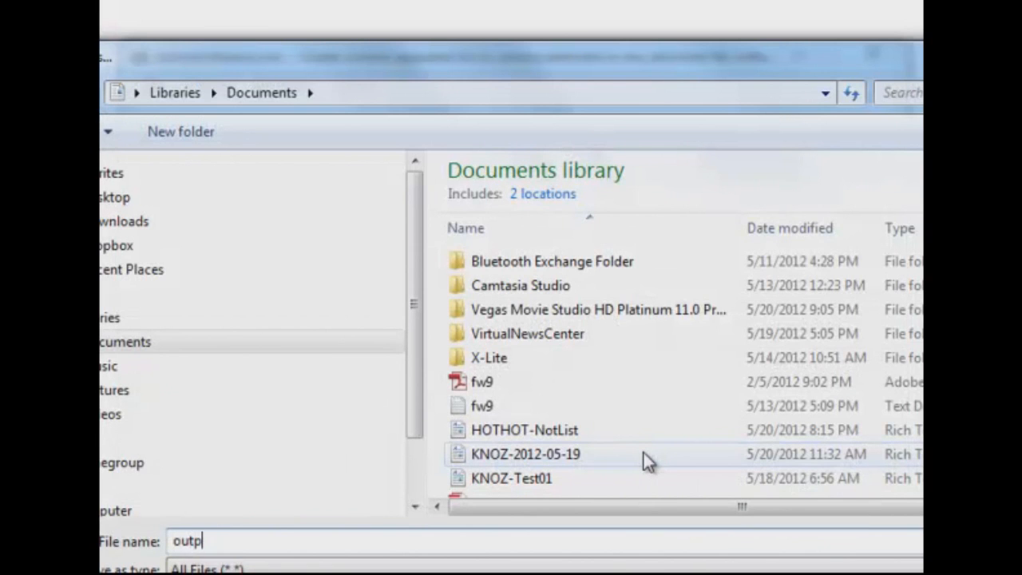
{"action": "type", "text": "ut.csv"}
{"action": "key", "text": "Return"}
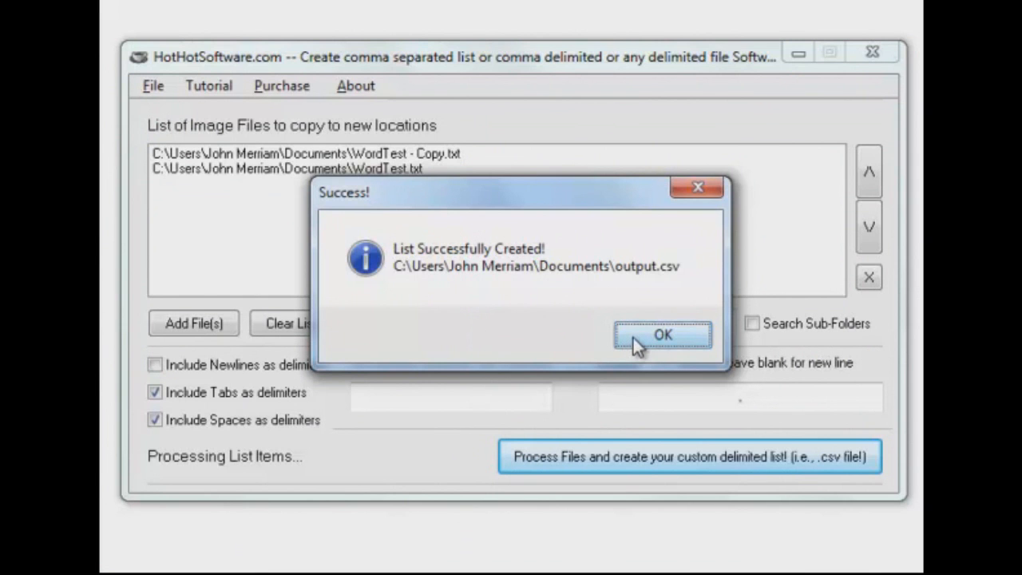
{"action": "left_click", "coordinate": [634, 338]}
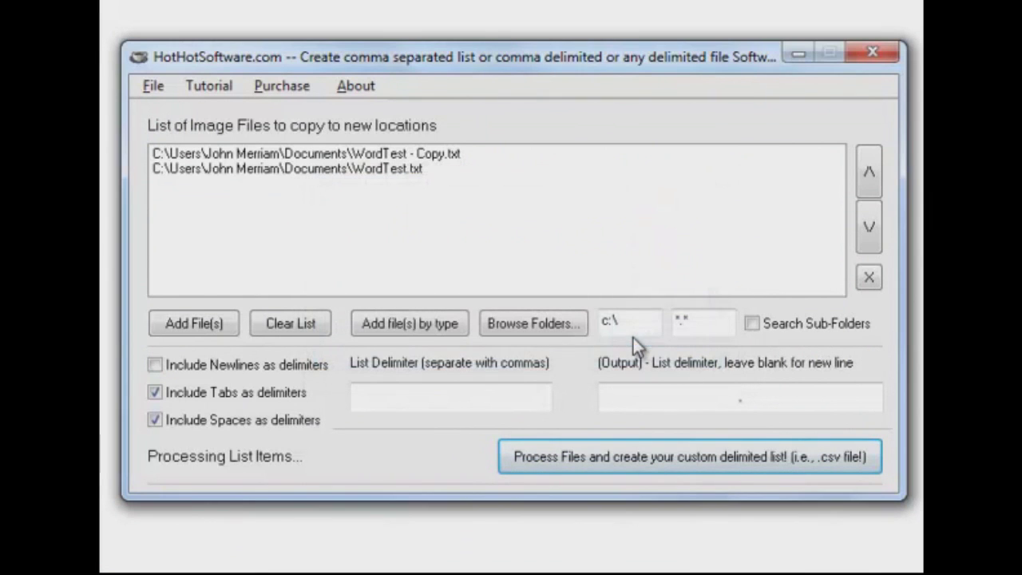
{"action": "left_click", "coordinate": [196, 323]}
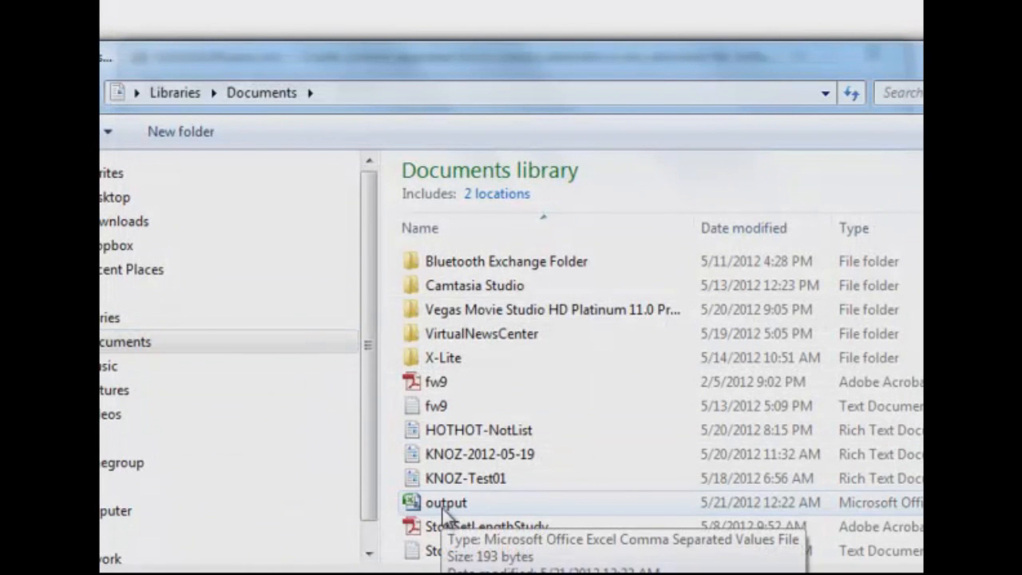
{"action": "left_click", "coordinate": [441, 507]}
{"action": "right_click", "coordinate": [441, 506]}
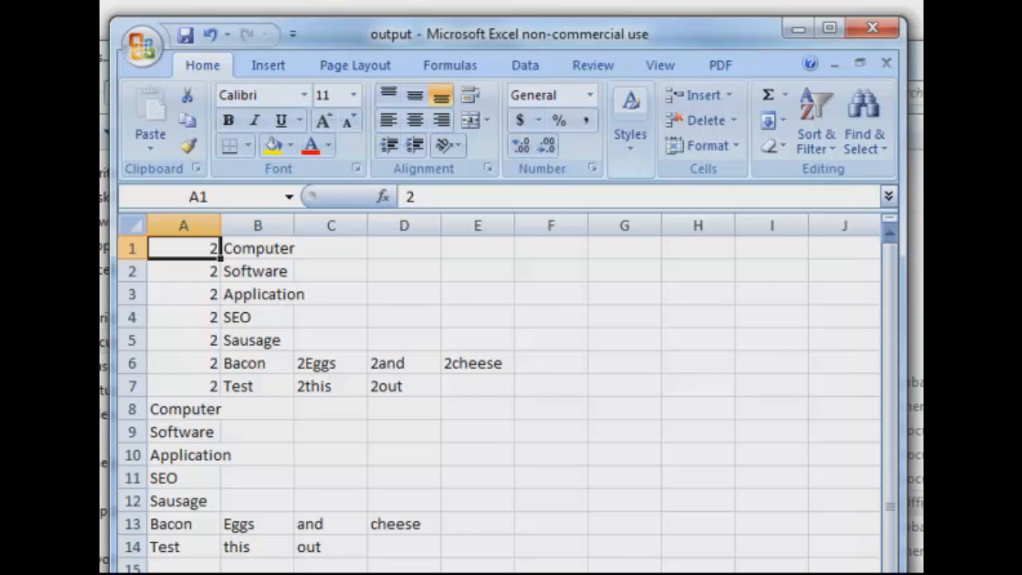
{"action": "left_click", "coordinate": [873, 28]}
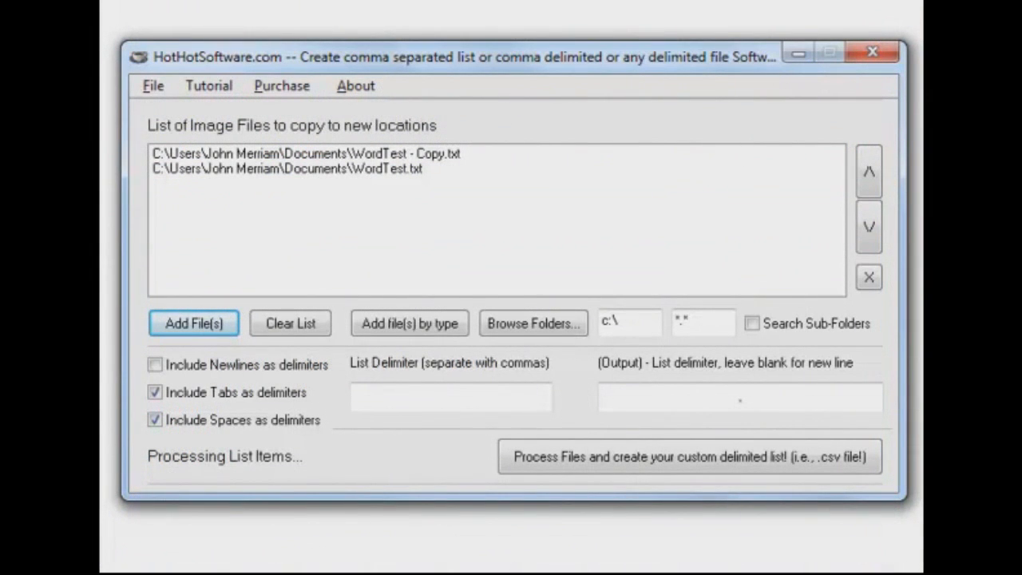